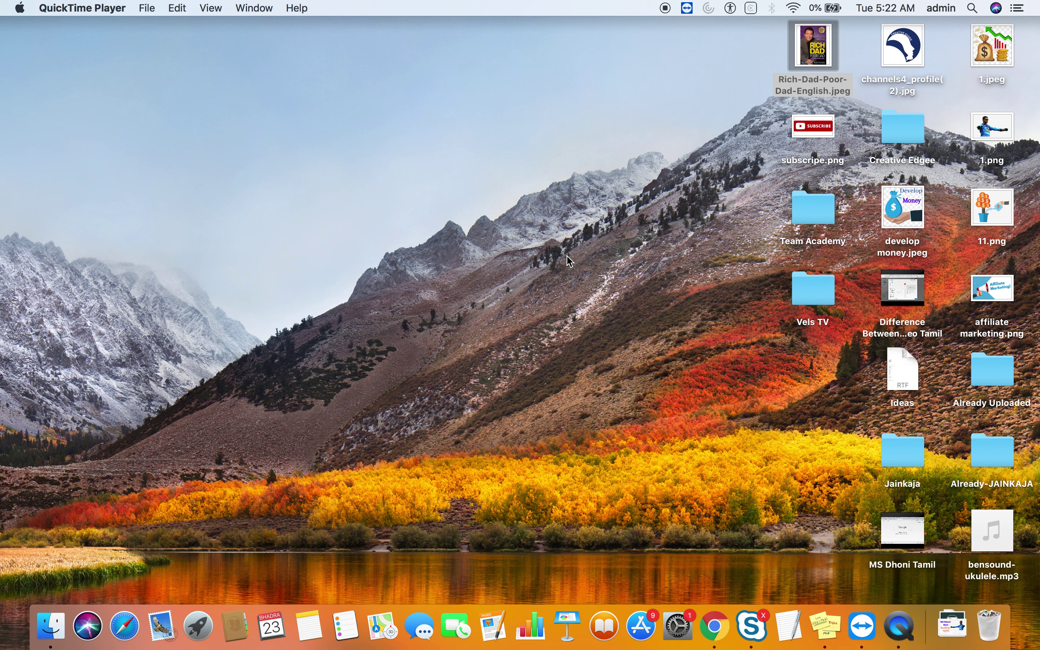
Leave the Finder desktop and bring the Chrome window showing YouTube to the front
right_click(303, 208)
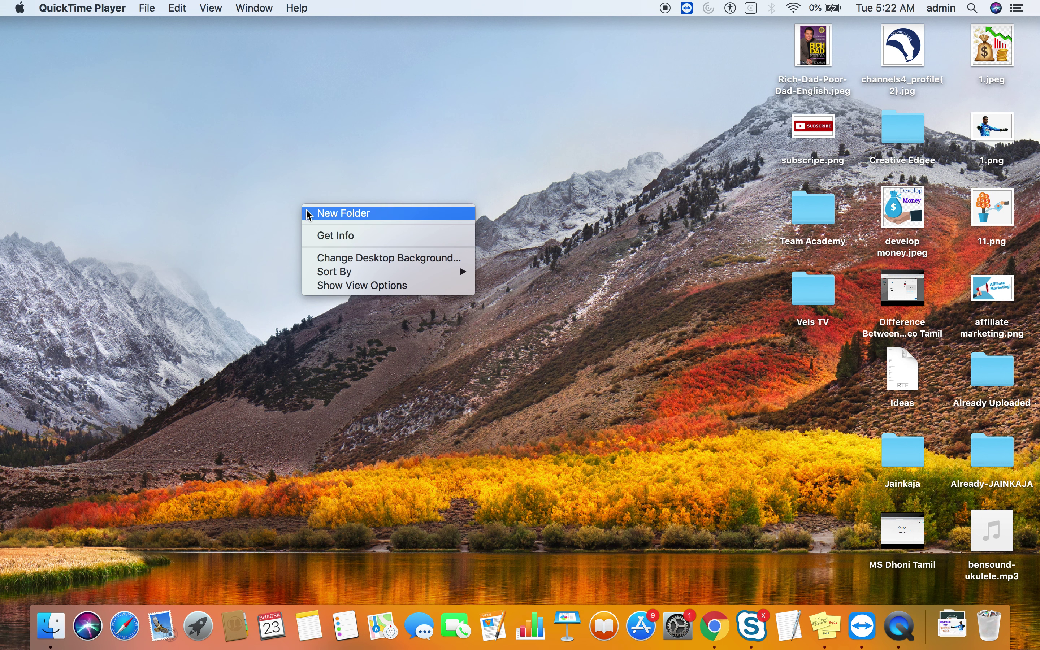
left_click(517, 230)
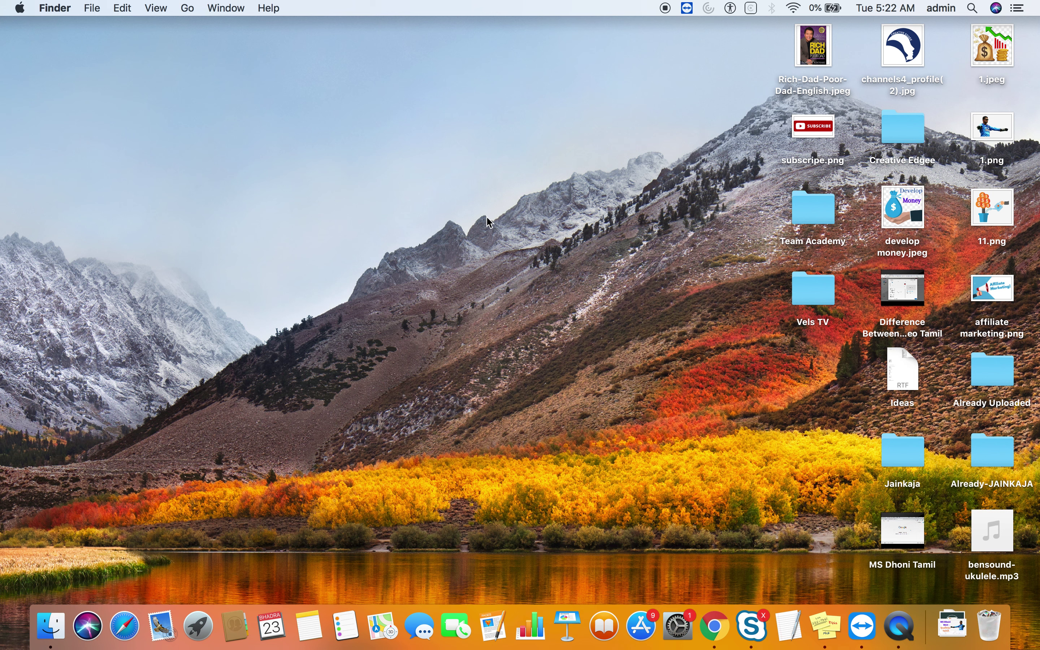
left_click(714, 625)
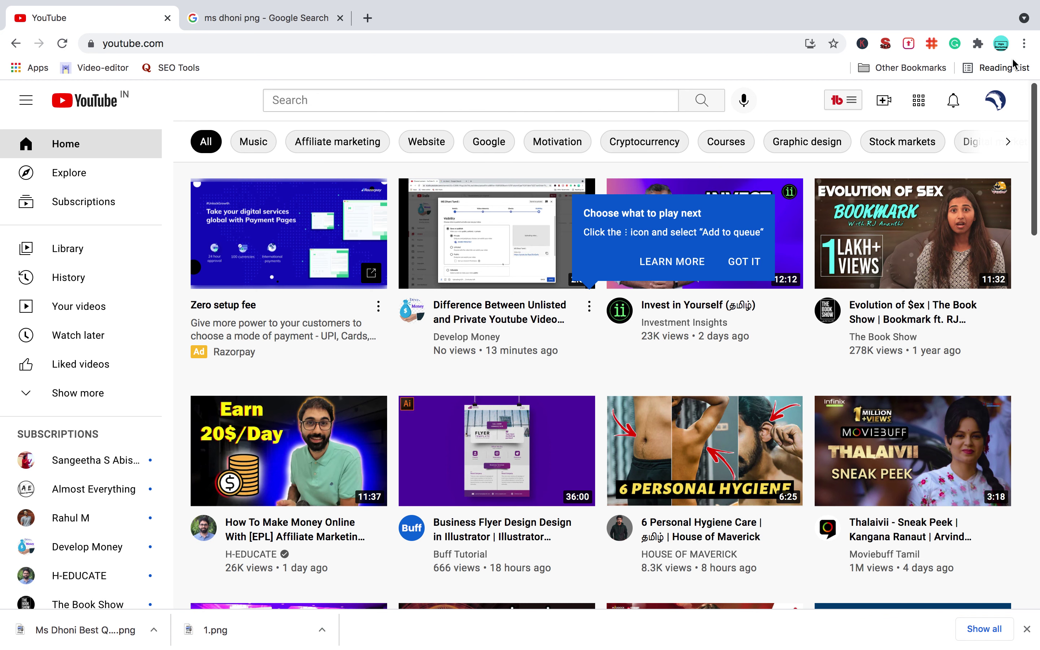
Go to YouTube Studio for the Creative Edgee channel from the profile avatar's account menu
left_click(1025, 43)
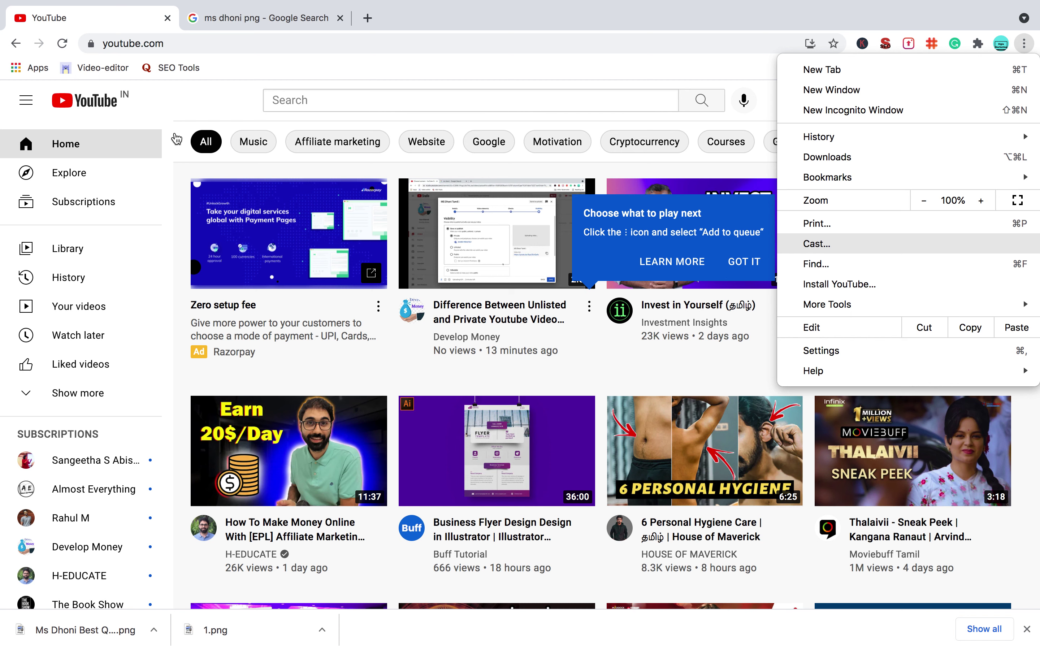
left_click(425, 68)
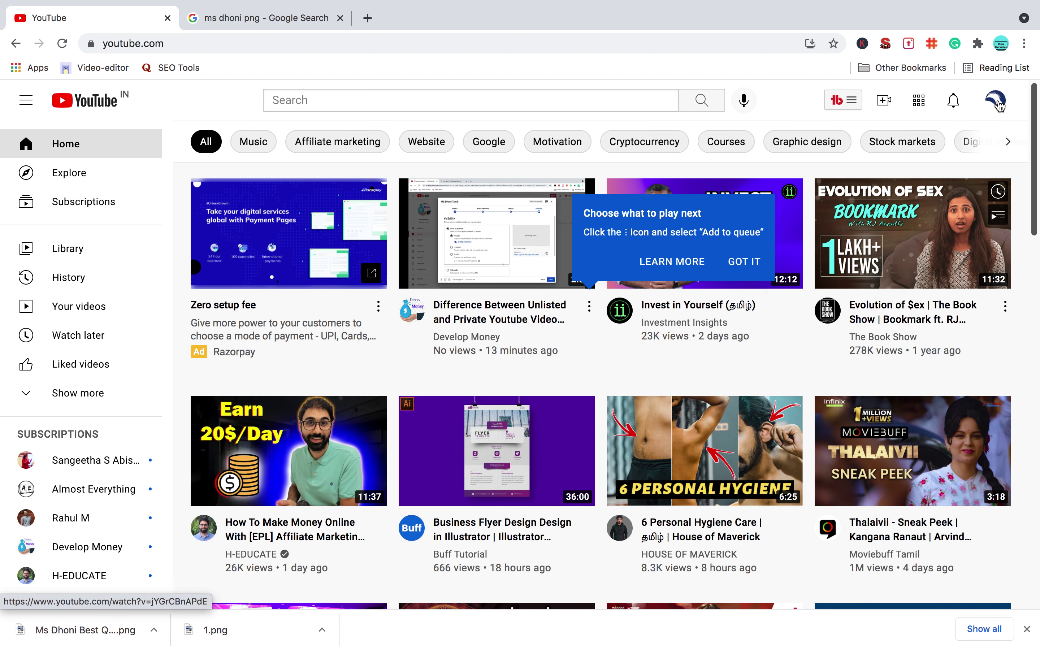
left_click(996, 101)
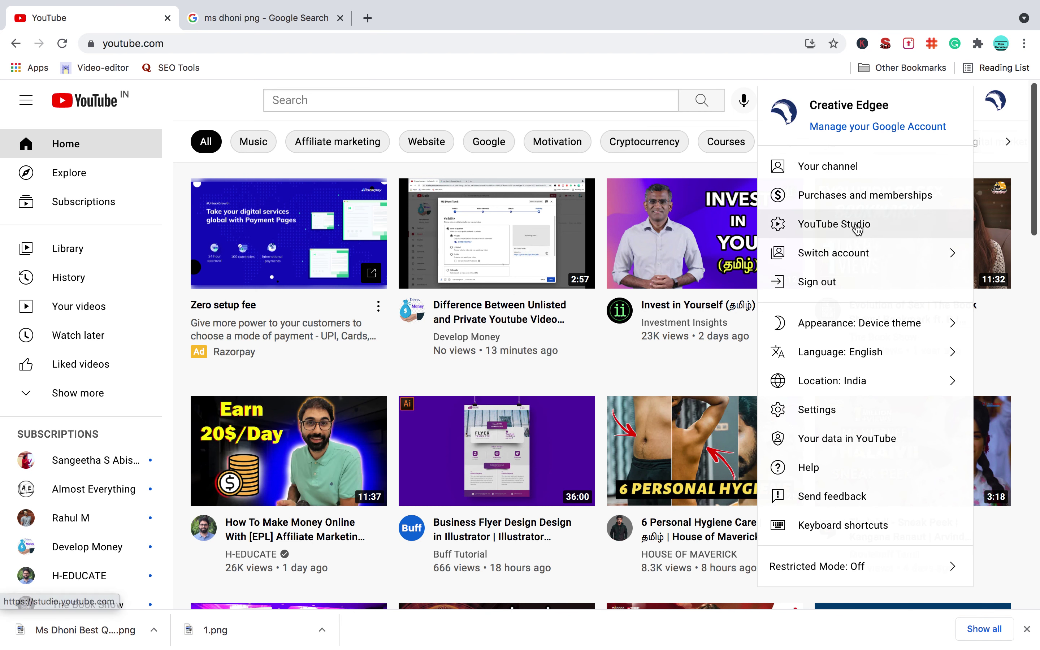
left_click(857, 230)
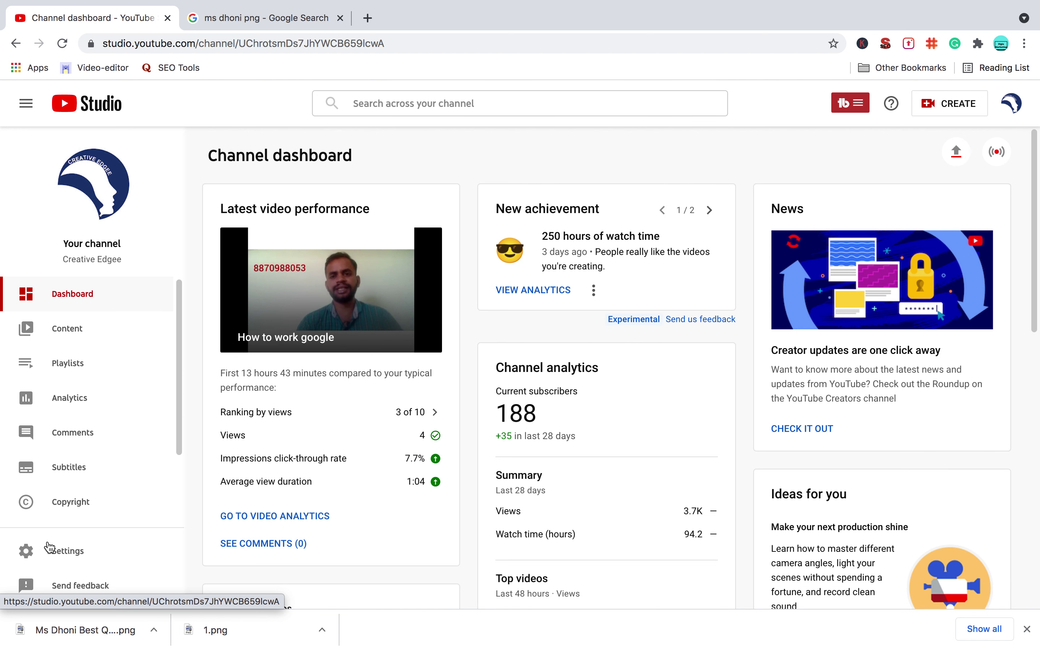
Open the YouTube Studio Settings dialog, which shows default currency INR — Indian Rupee
left_click(69, 552)
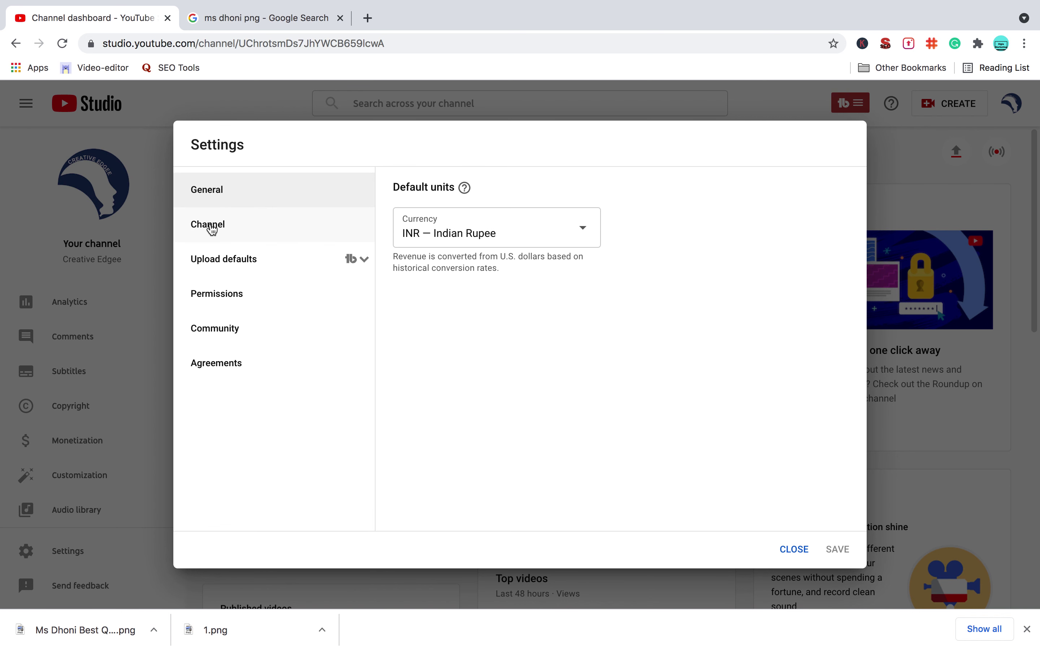
Delete the 'digital vivekk' keyword from Channel Basic info, leaving 483/500 characters
left_click(212, 230)
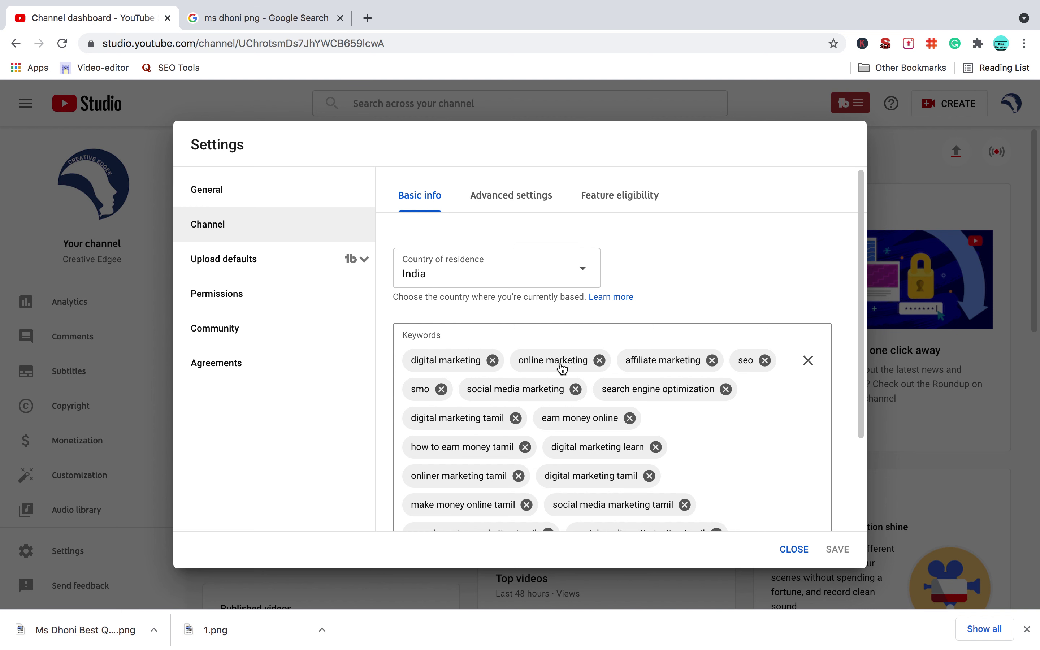
scroll(557, 365, "down", 1)
left_click_drag(865, 272, 864, 339)
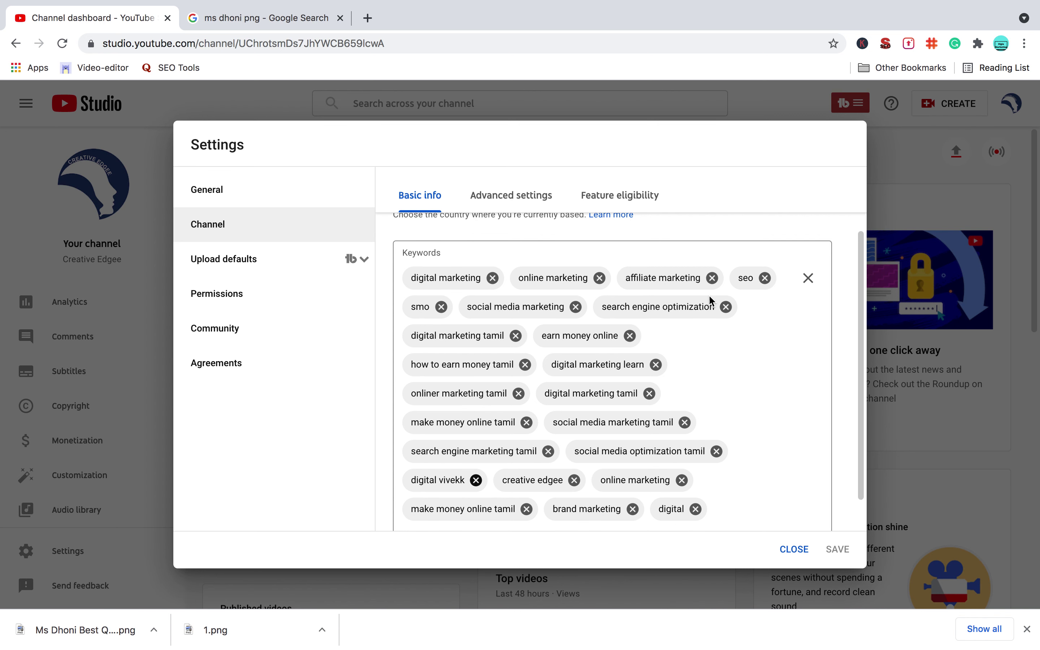
key("Return")
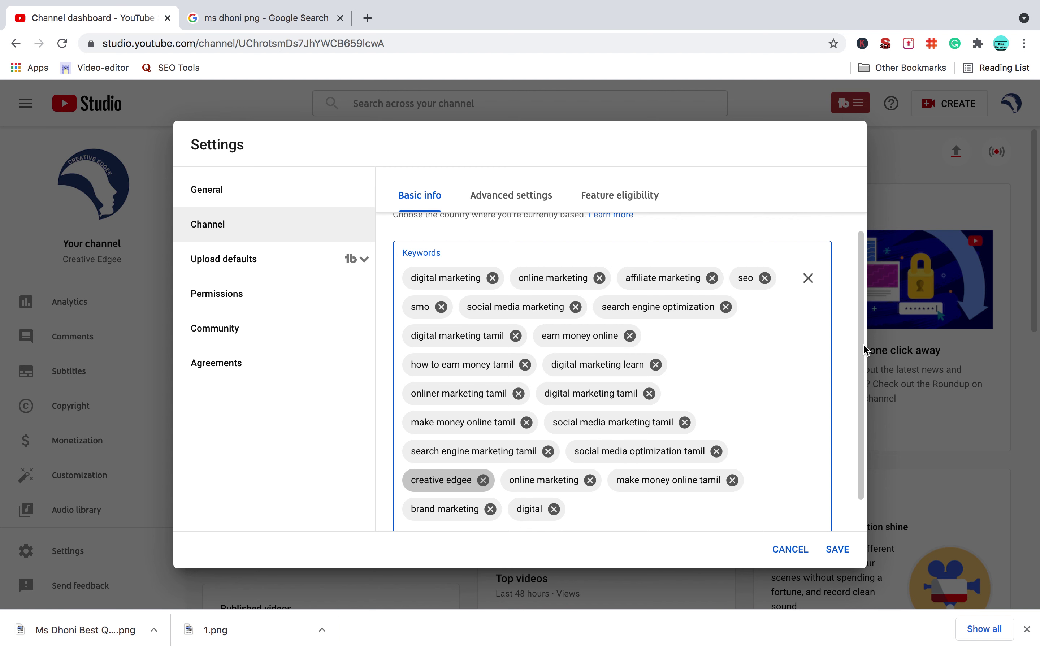
scroll(863, 361, "down", 2)
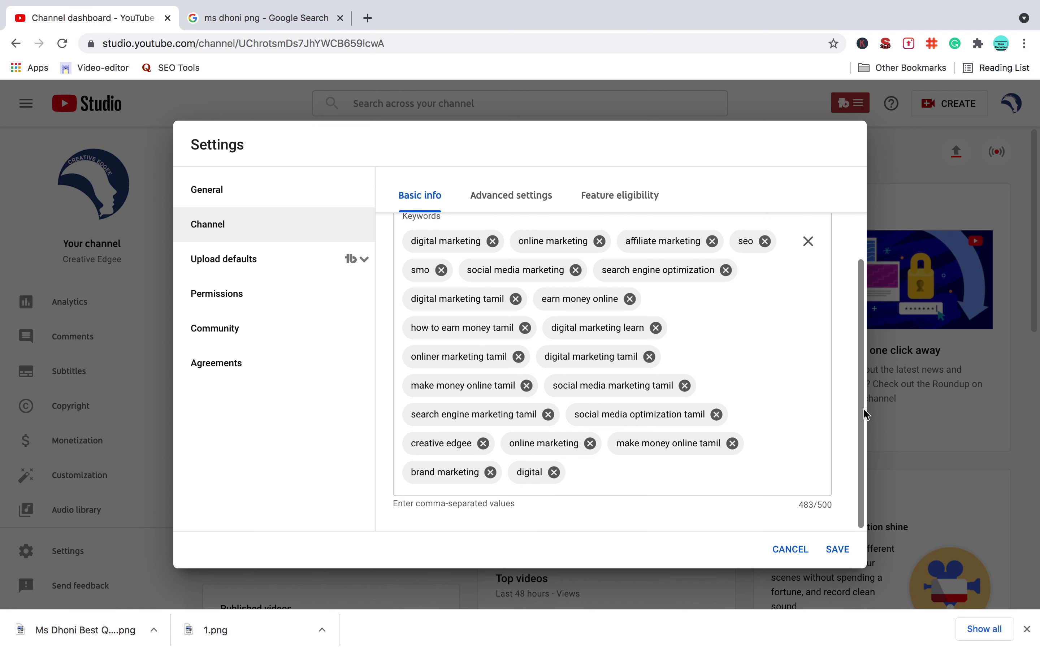
Add 'marketing' as a channel keyword, bringing the keyword count to 493/500
left_click(607, 468)
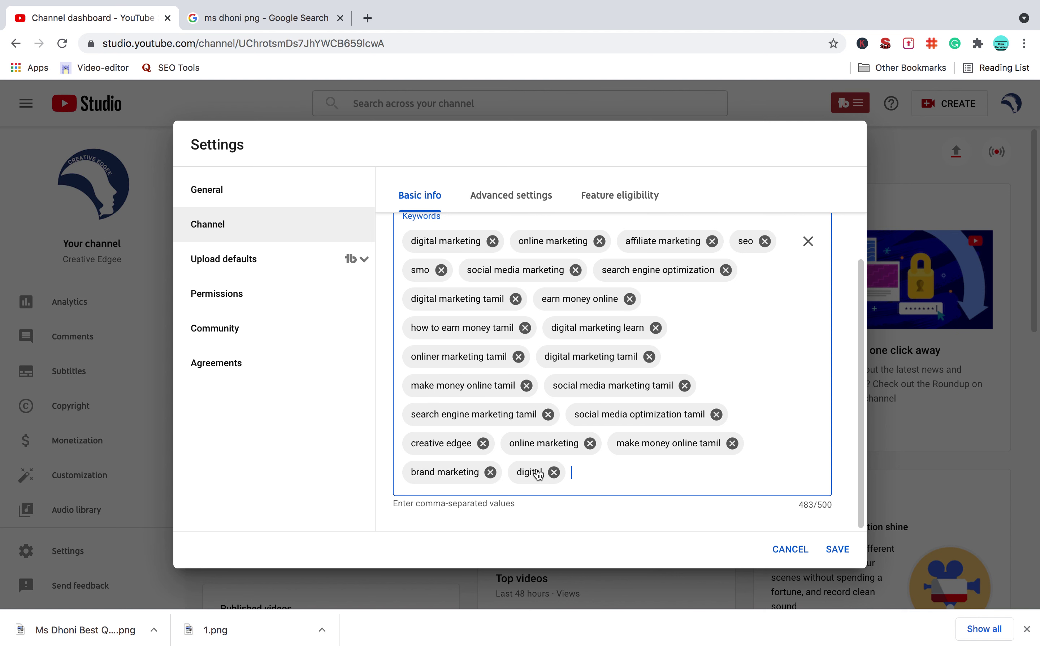
key("BackSpace")
key("Escape")
type("marketing,")
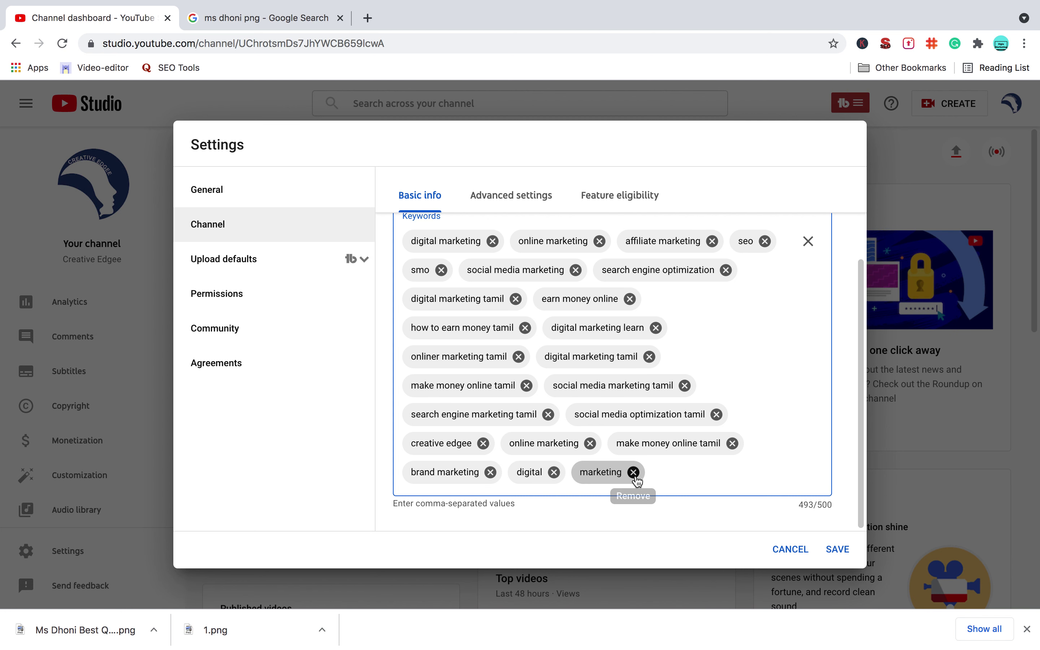
left_click(634, 472)
left_click(635, 476)
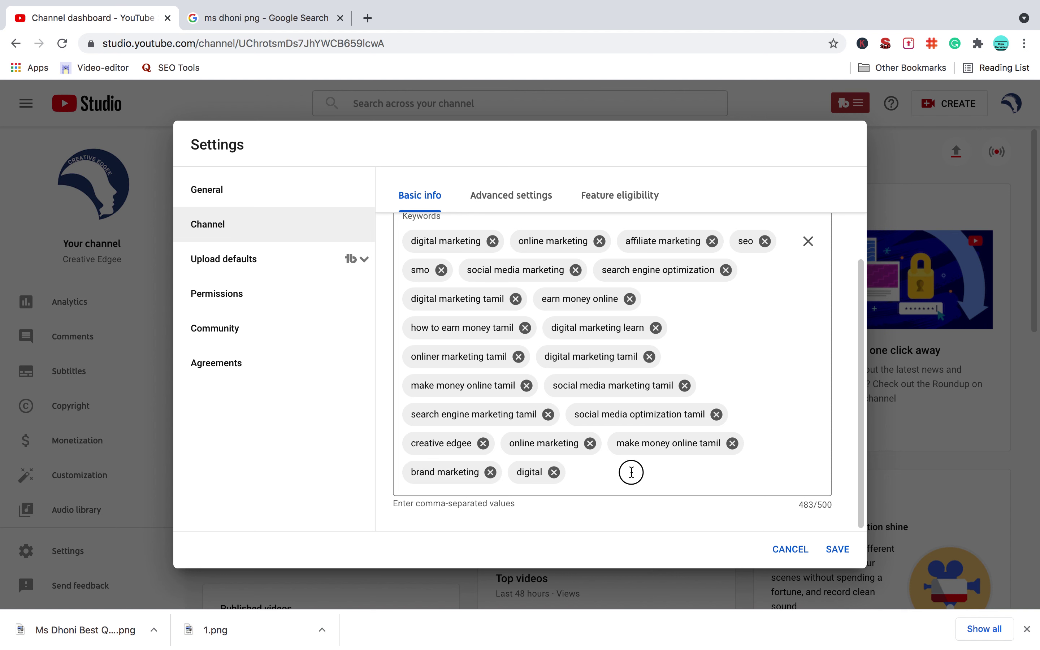
type("marketing ta")
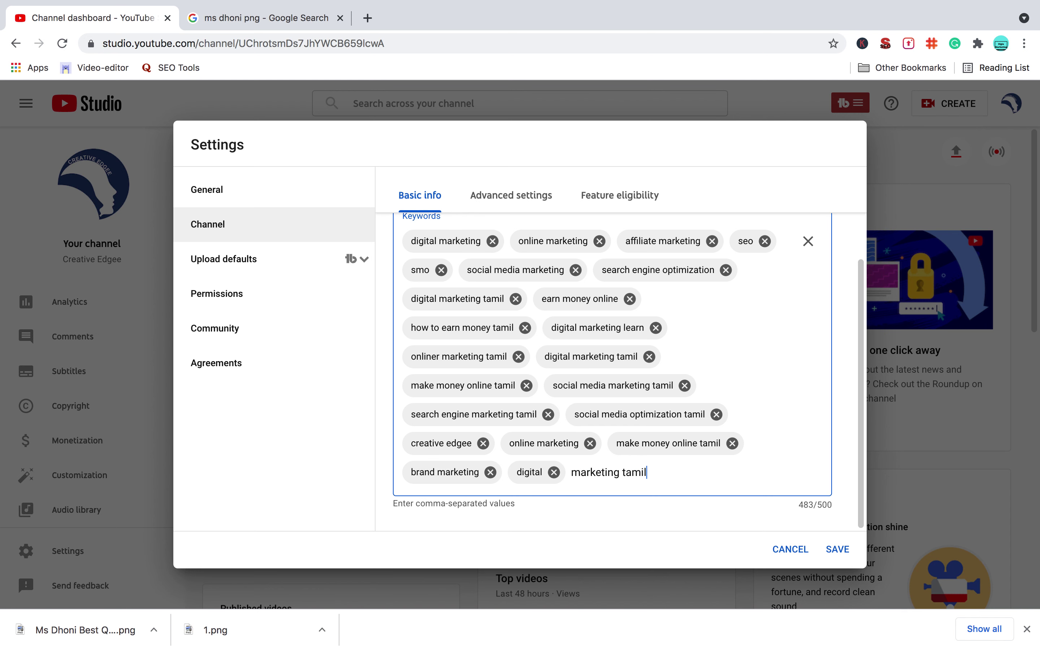
type("mil")
key("Return")
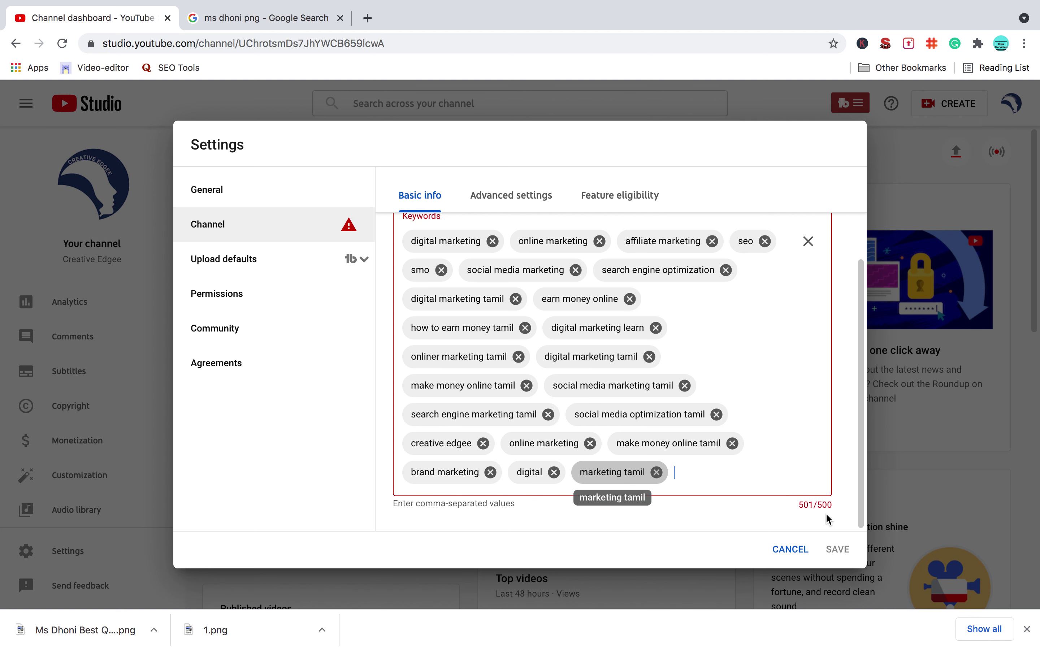
key("BackSpace")
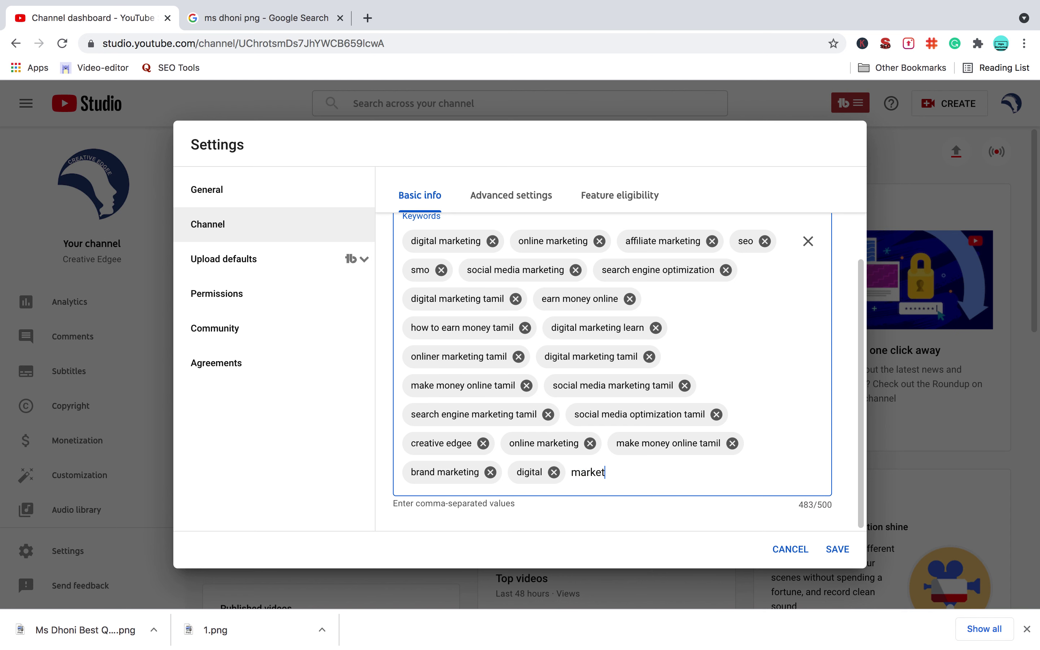
type("marketing")
key("Return")
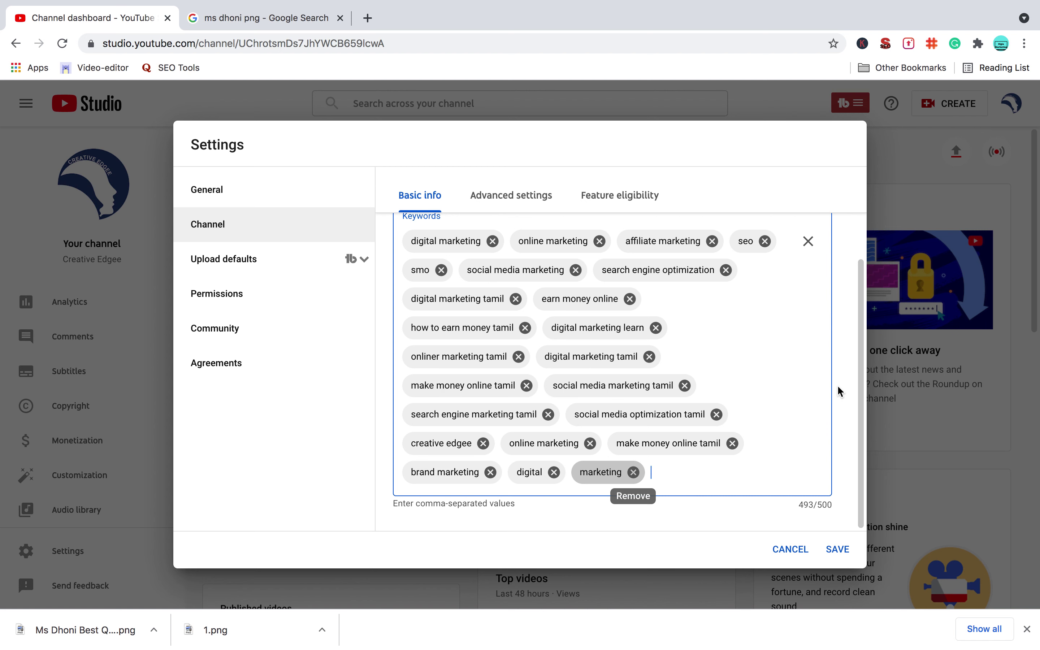
Show the Channel settings' Advanced settings tab with the made-for-kids audience choice
scroll(859, 353, "up", 5)
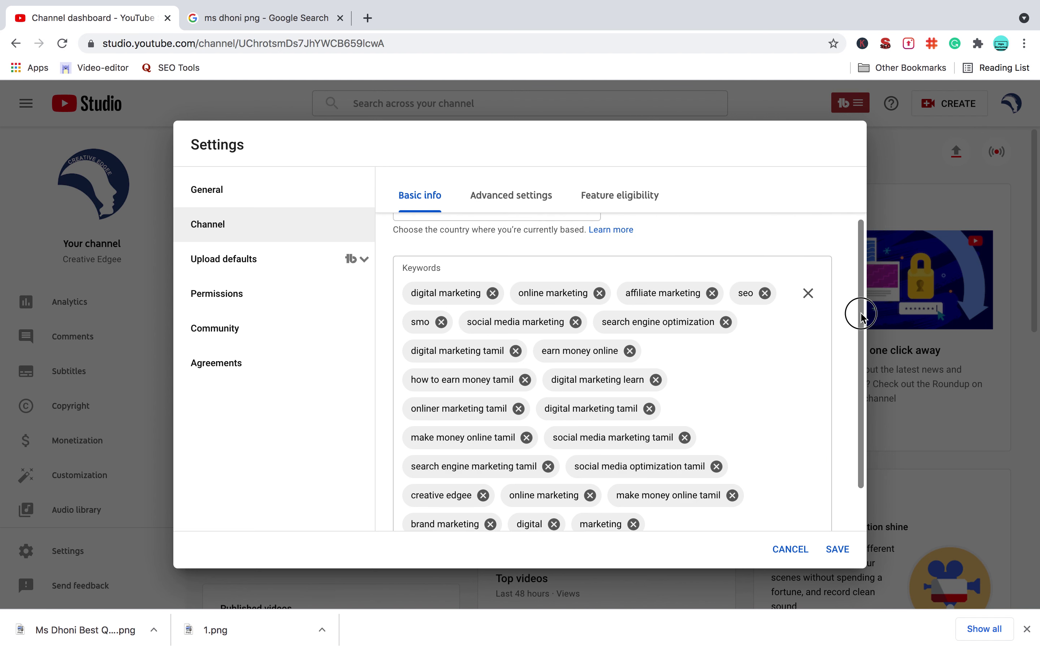
scroll(855, 430, "down", 3)
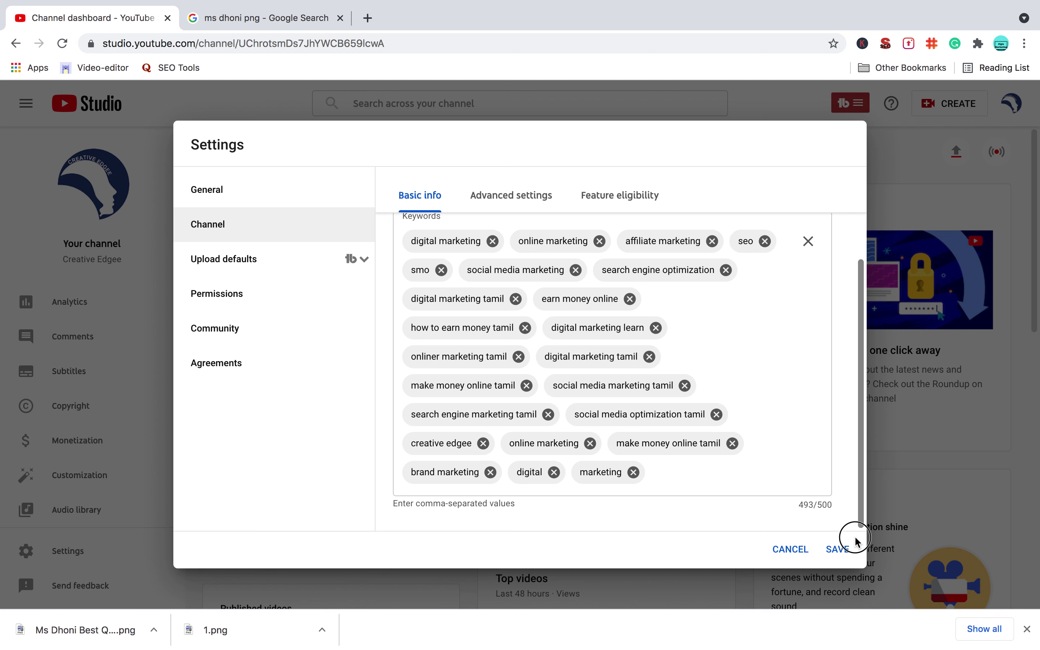
left_click(517, 197)
left_click(519, 201)
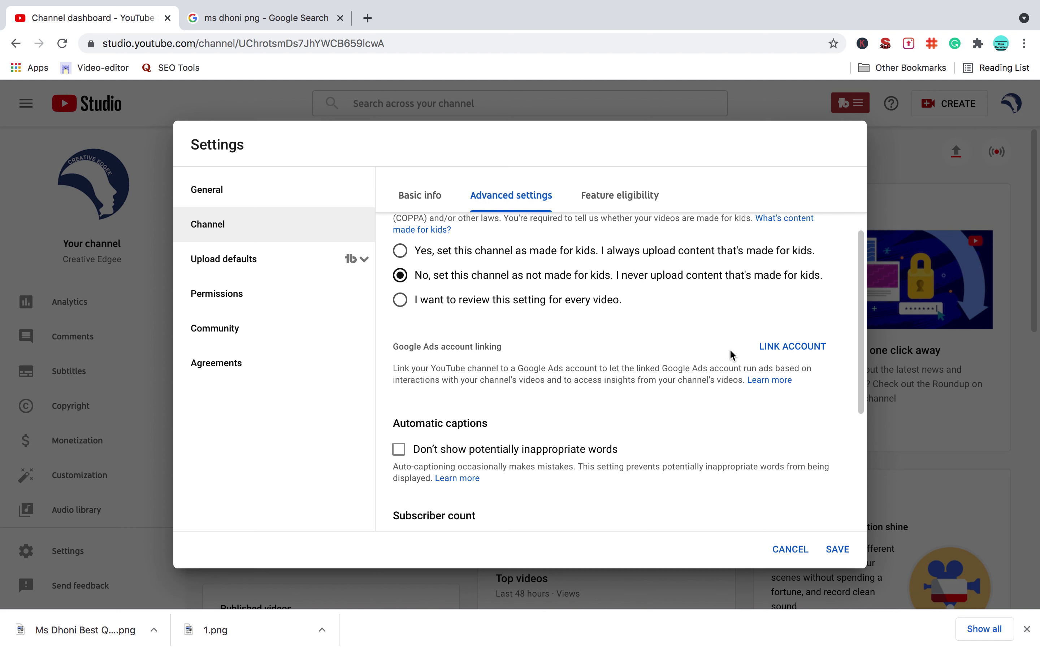
Review Advanced settings, highlighting the Subscriber count heading, then show Feature eligibility
scroll(732, 354, "up", 3)
scroll(753, 348, "down", 10)
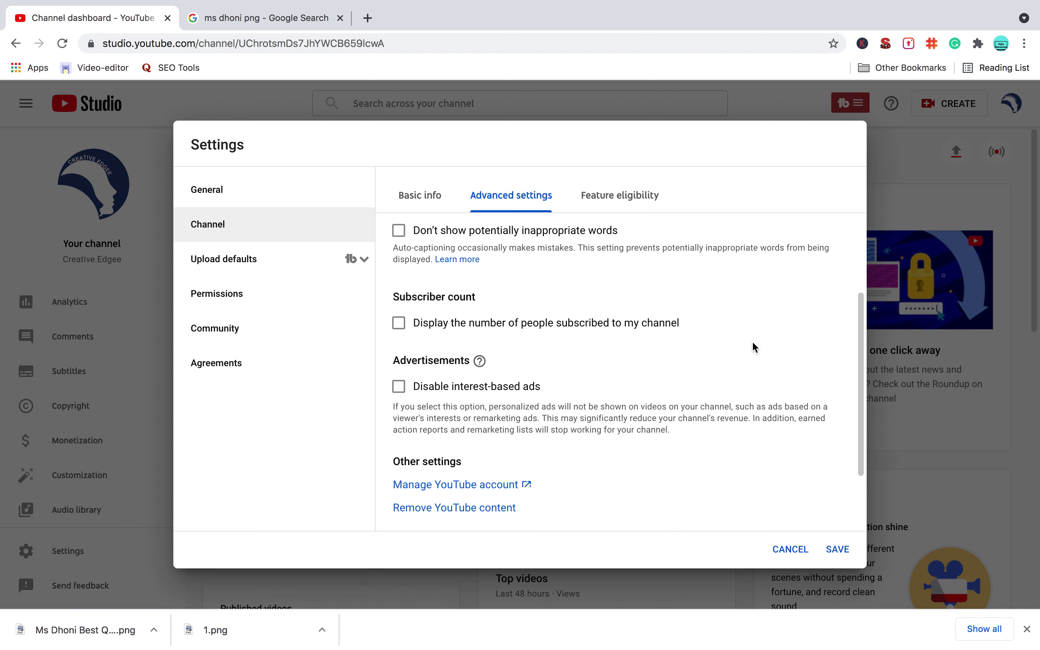
left_click_drag(859, 406, 853, 232)
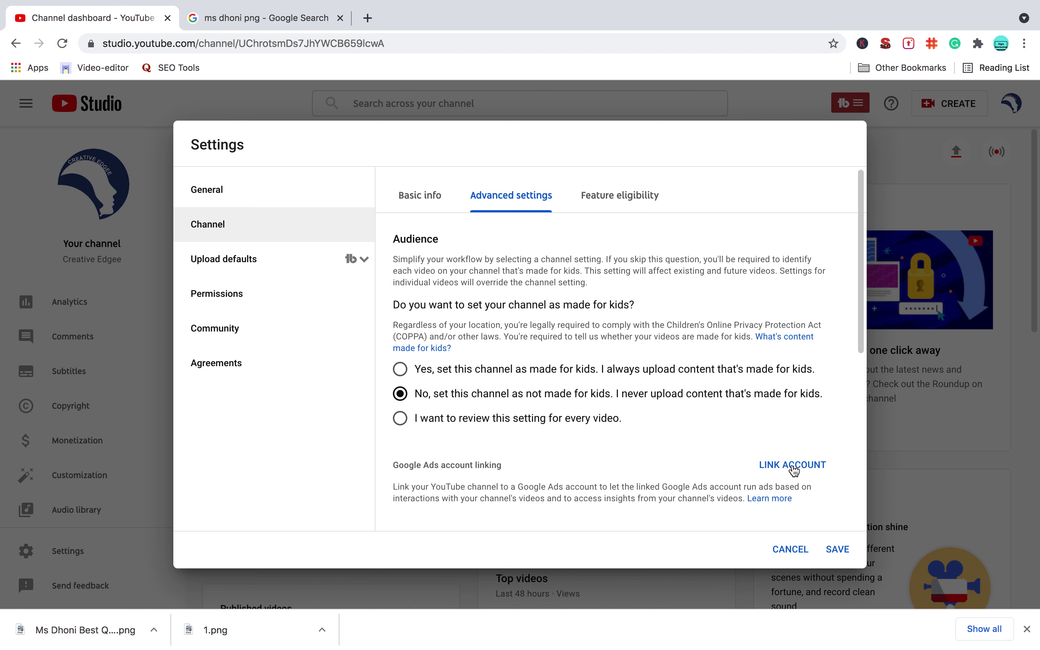
left_click_drag(861, 269, 869, 375)
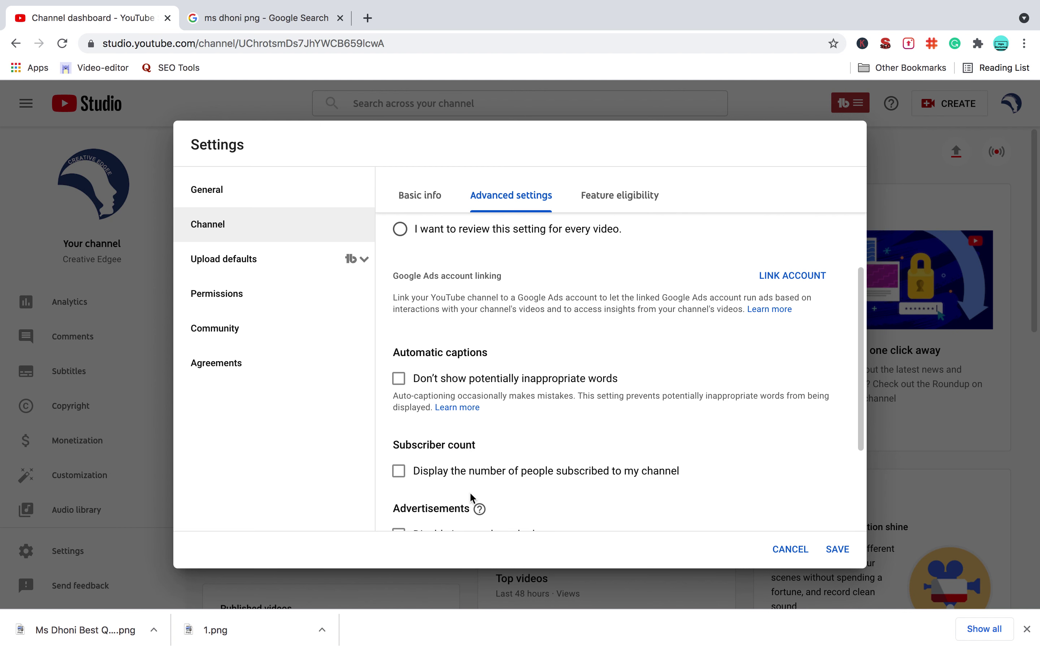
left_click_drag(398, 445, 401, 487)
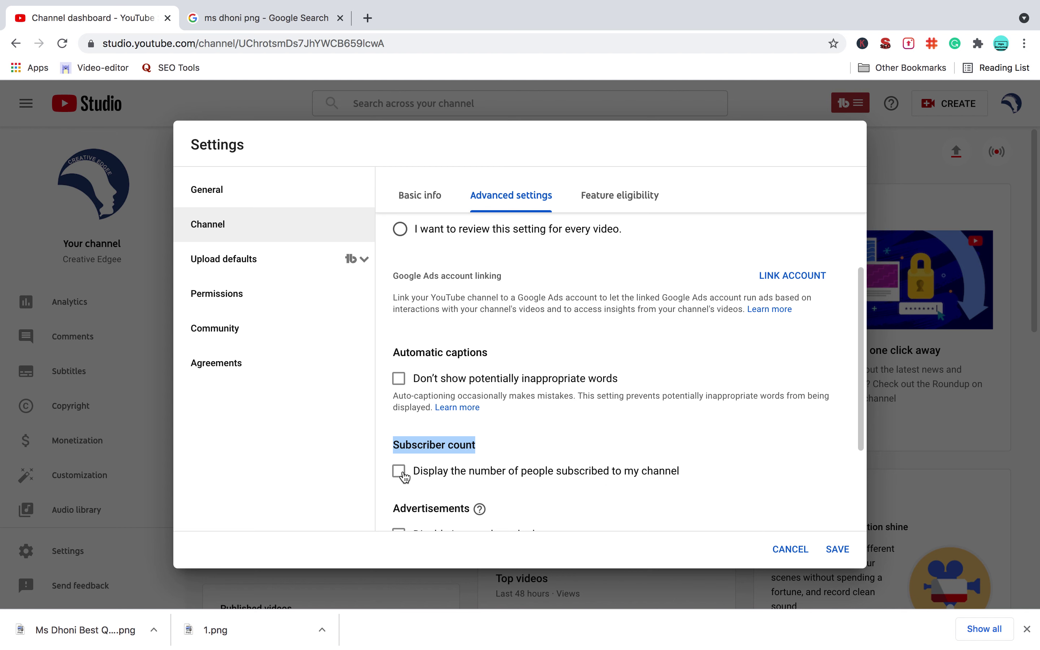
left_click_drag(863, 380, 862, 499)
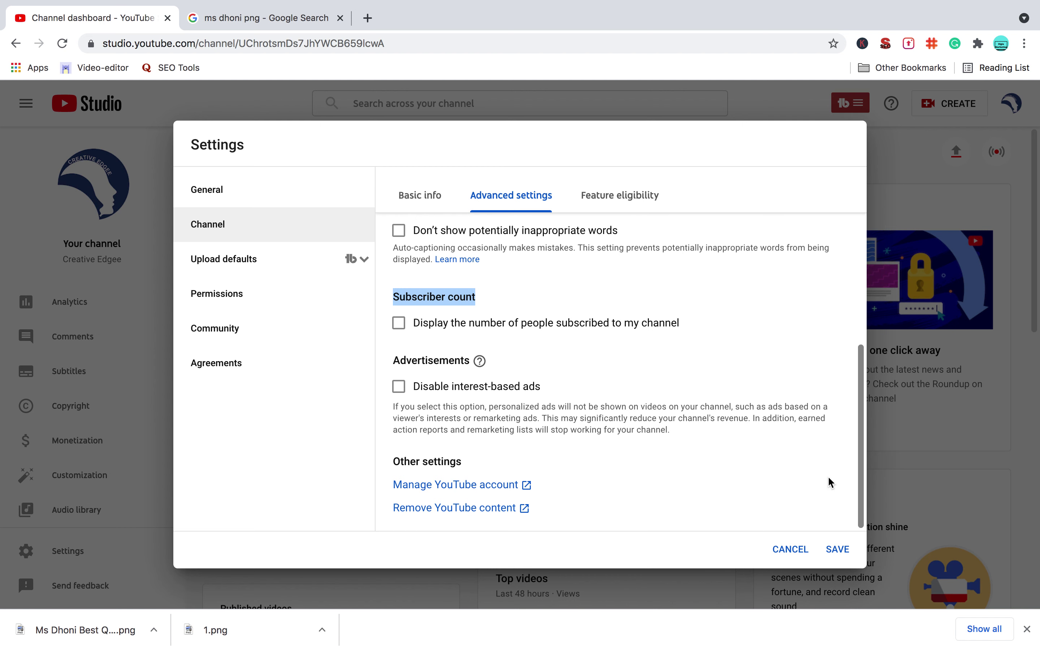
left_click(624, 196)
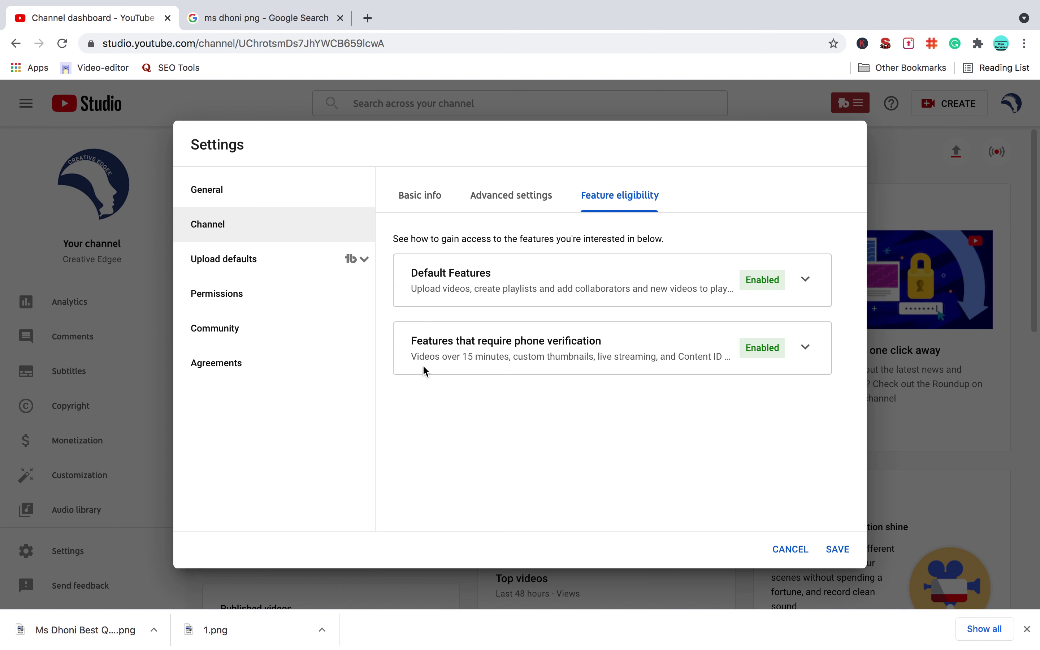
Highlight the phone-verification description, then show Upload defaults with title 'Creative Edgee'
left_click(415, 290)
left_click(600, 290)
left_click_drag(411, 360, 717, 355)
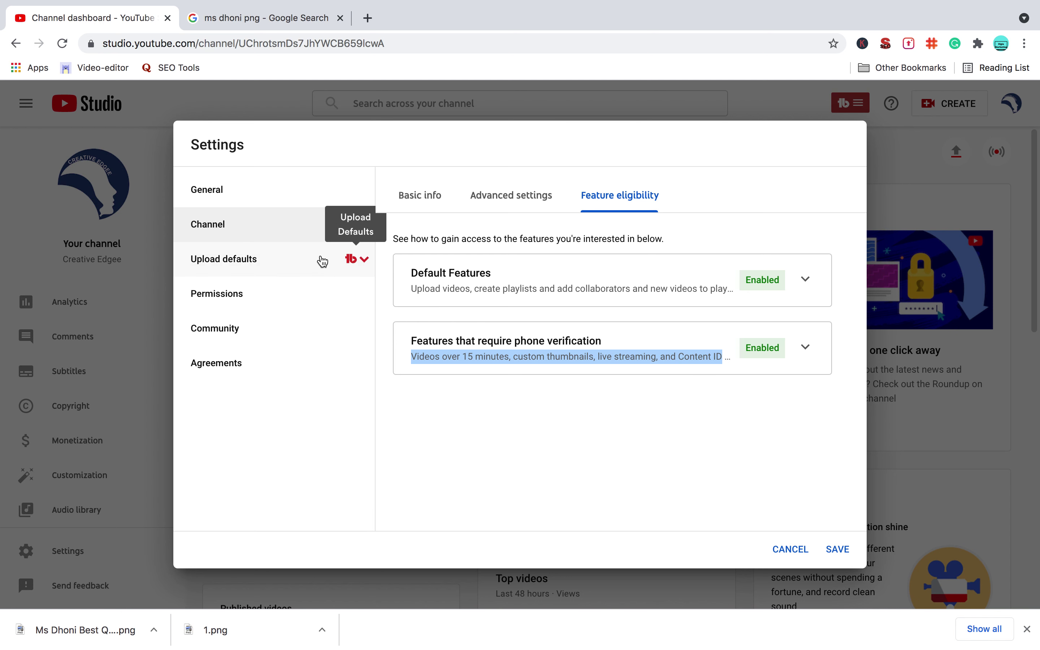
left_click(222, 259)
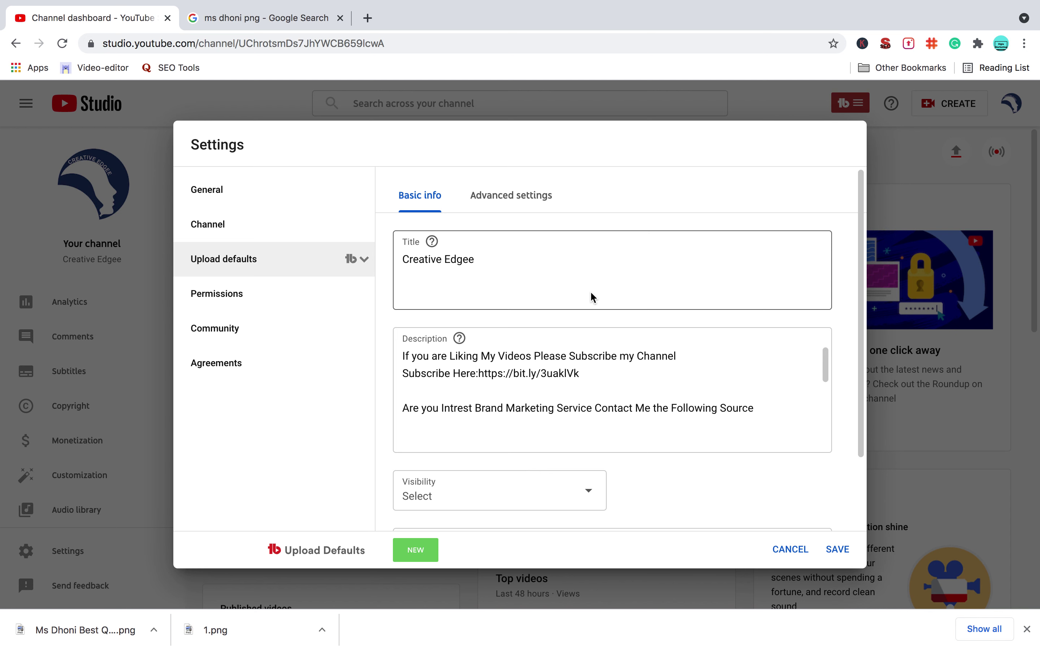
left_click(827, 376)
left_click_drag(827, 377, 830, 434)
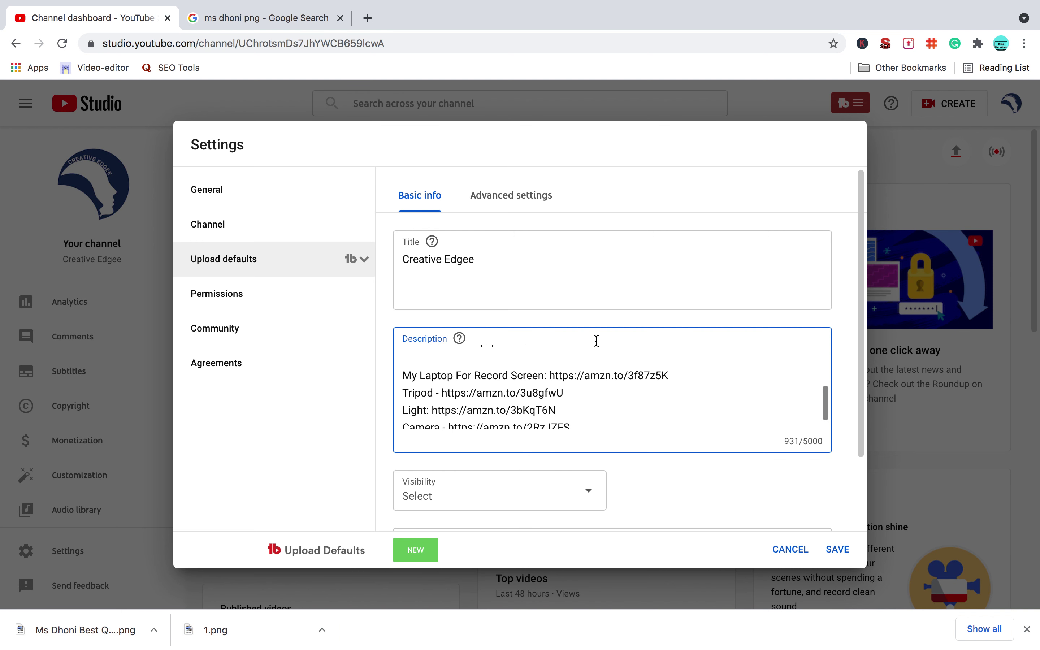
scroll(807, 353, "down", 3)
left_click(860, 306)
left_click_drag(860, 306, 864, 490)
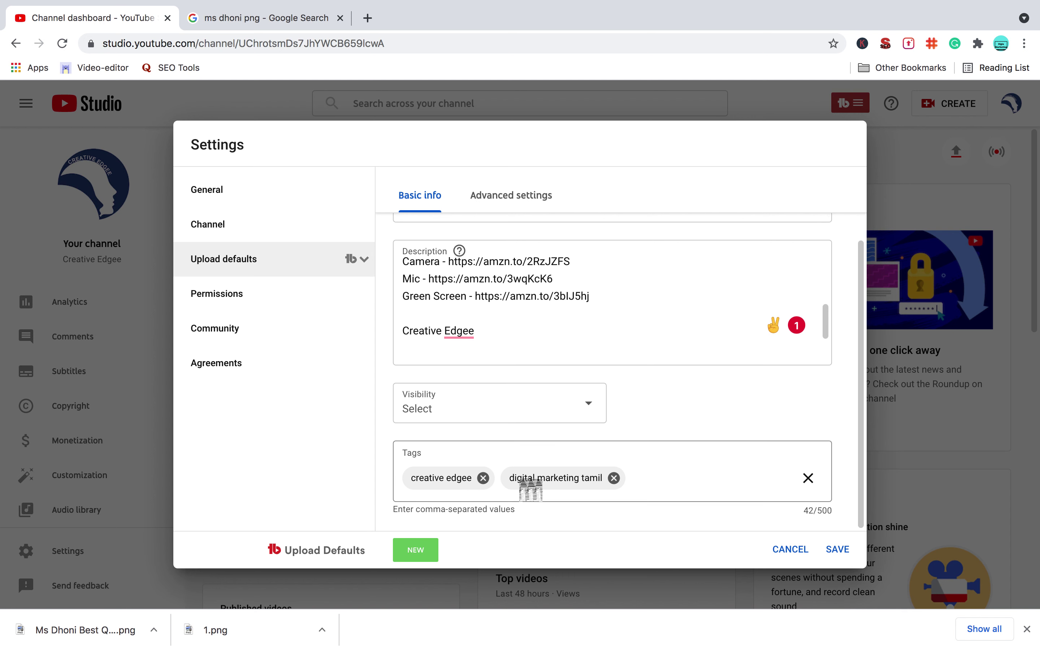
left_click(666, 481)
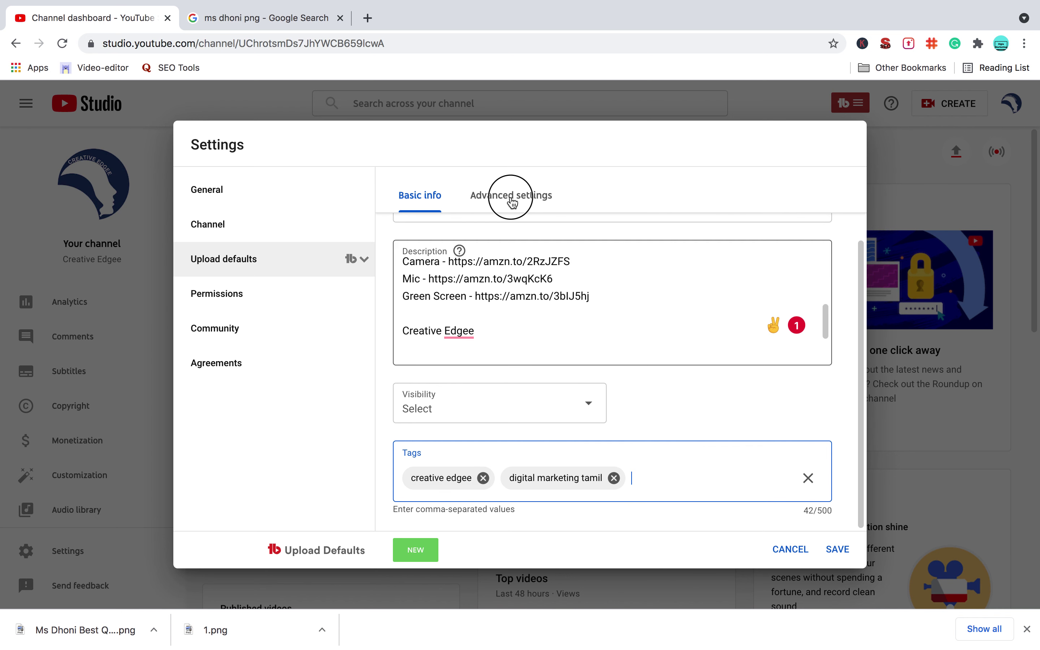
Review Advanced upload defaults: Education category, Tamil video language, English (India) title language unchanged
left_click(554, 211)
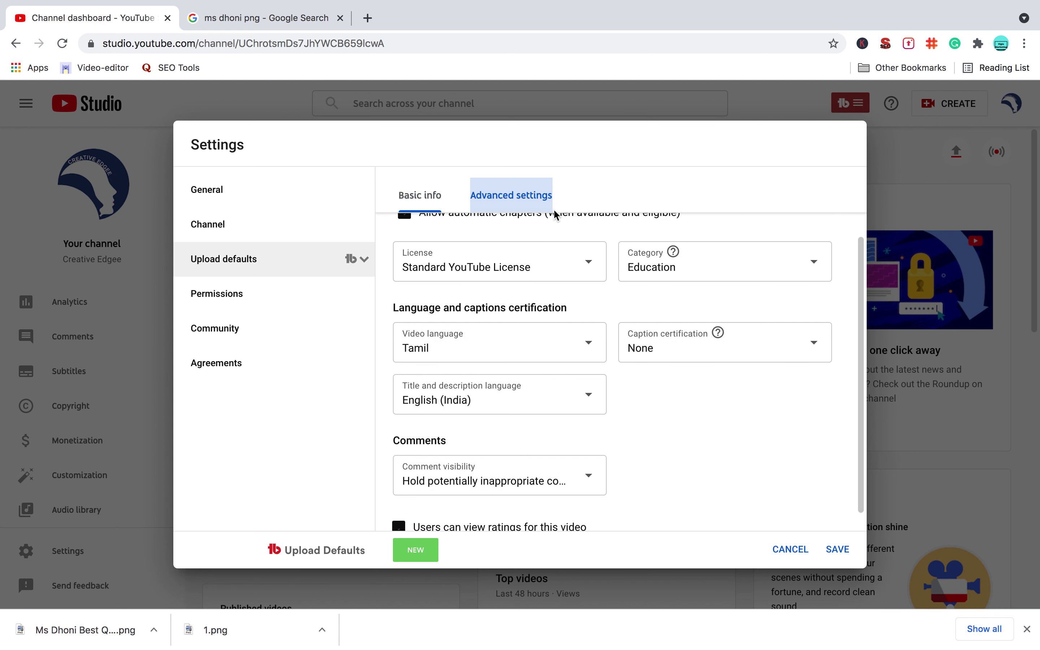
left_click(863, 377)
left_click_drag(864, 377, 863, 305)
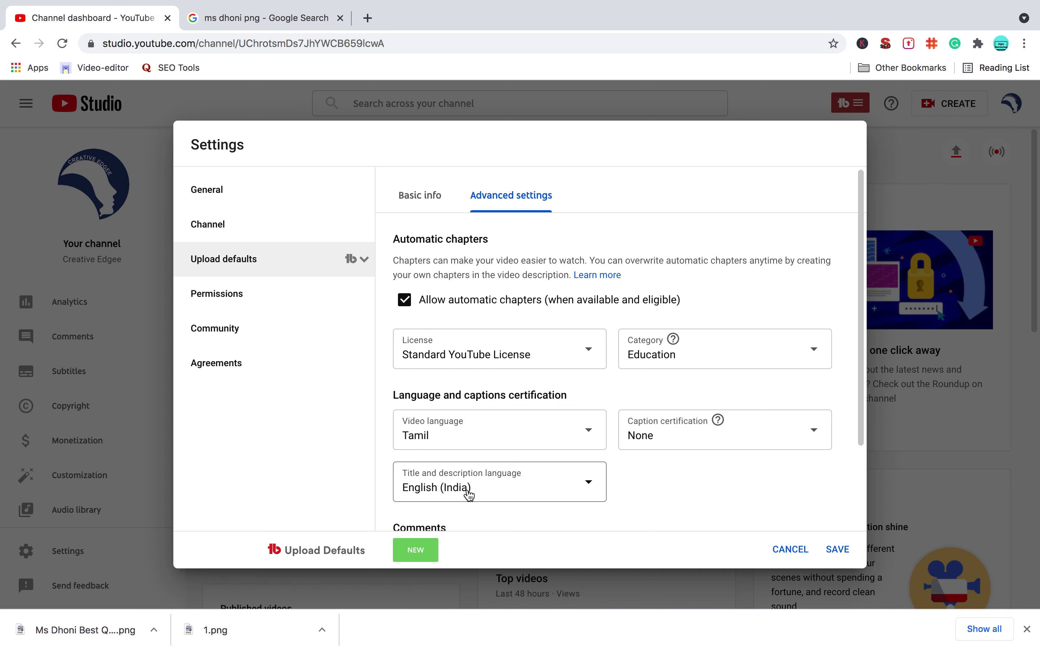
left_click(469, 494)
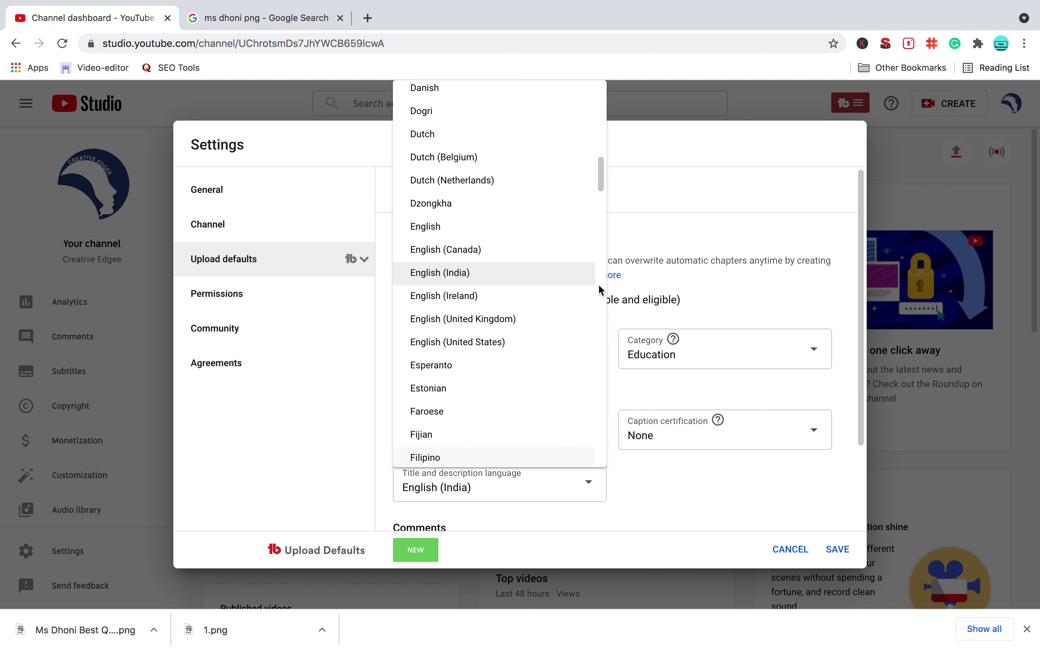
left_click_drag(603, 156, 599, 78)
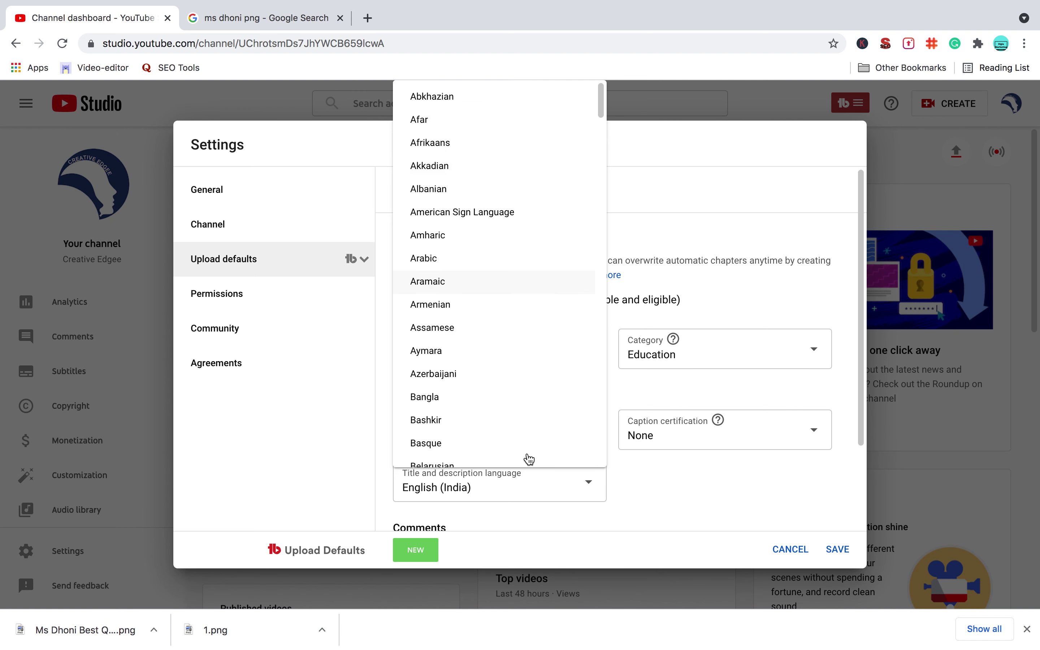
left_click(720, 497)
left_click(861, 336)
left_click_drag(862, 335, 859, 455)
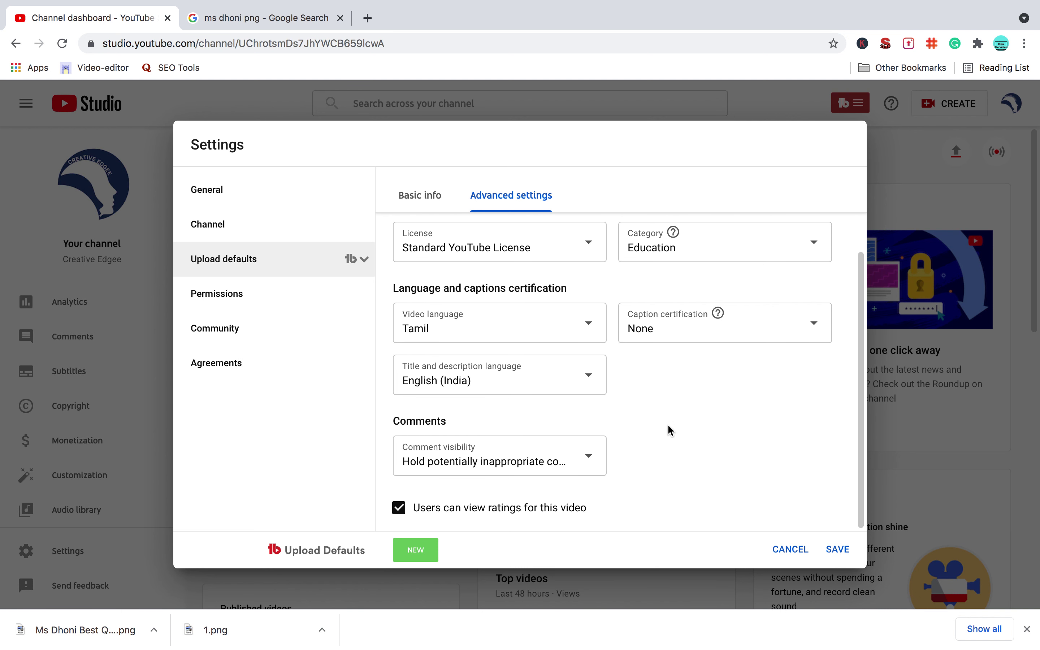
scroll(671, 425, "up", 5)
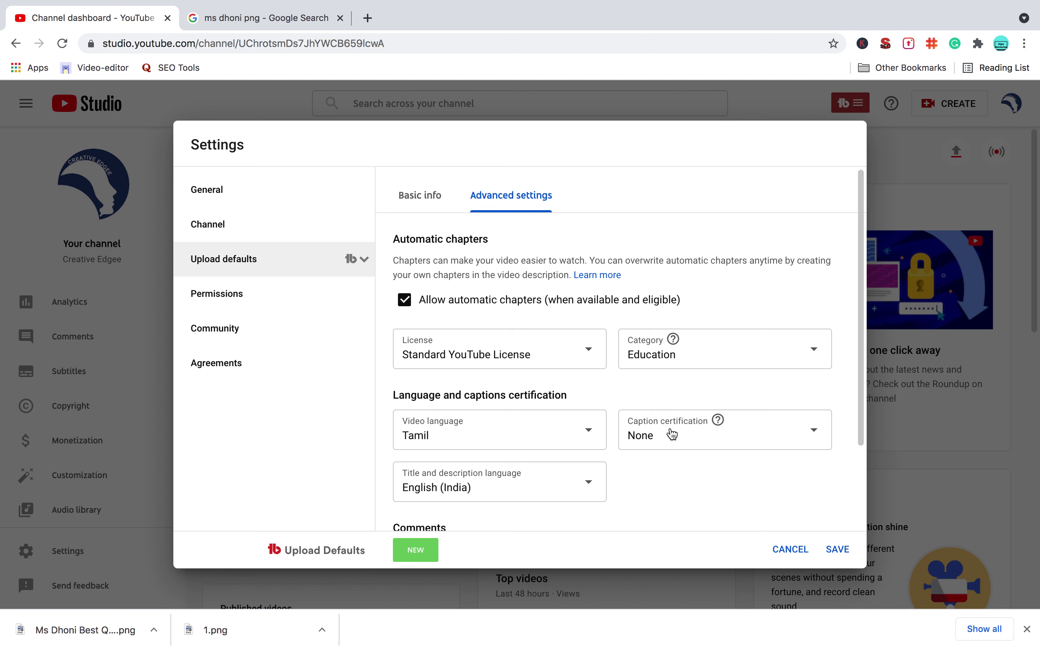